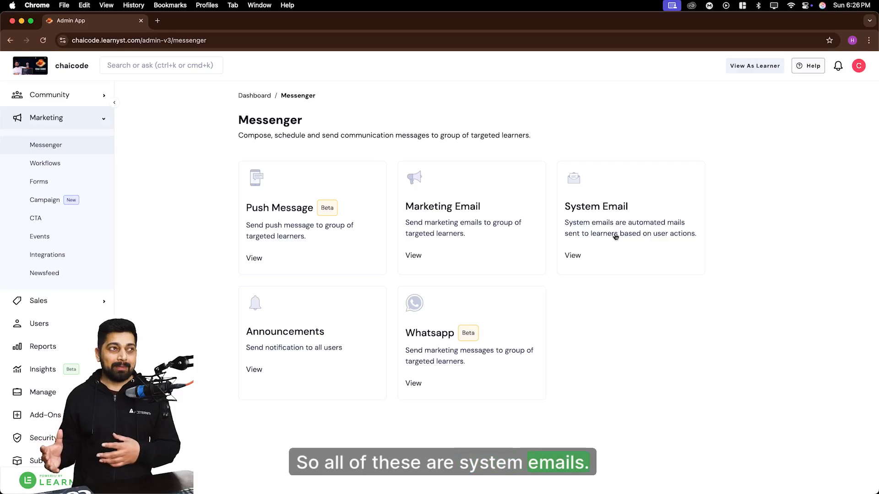
# Examine the list of automated system emails and the preview of the Learner Sign-up template
pyautogui.click(618, 230)
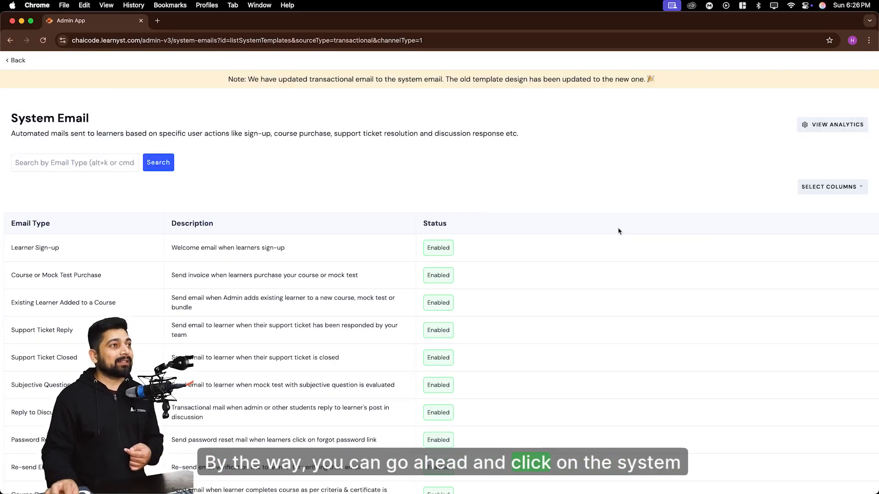
pyautogui.scroll(-5, 343, 245)
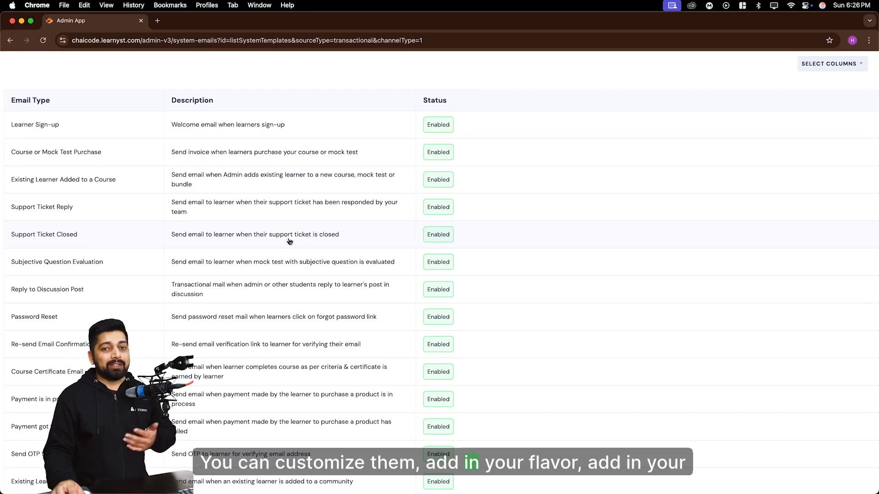
pyautogui.scroll(3, 289, 241)
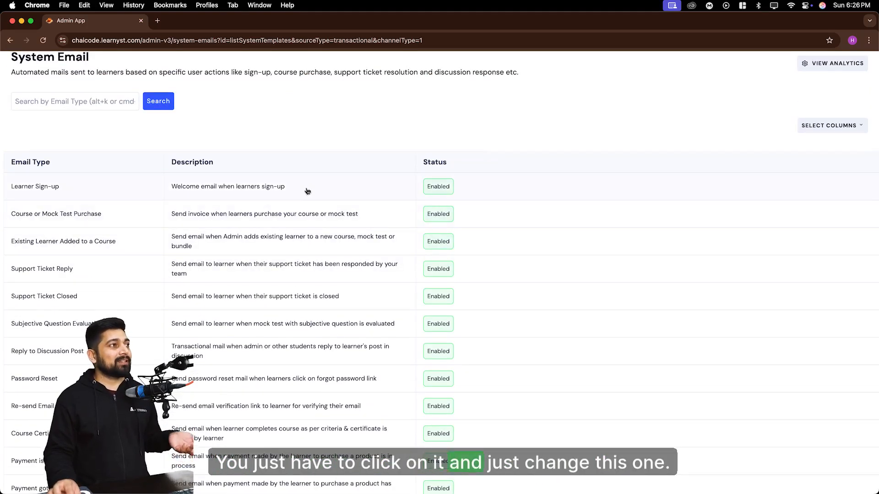
pyautogui.click(139, 188)
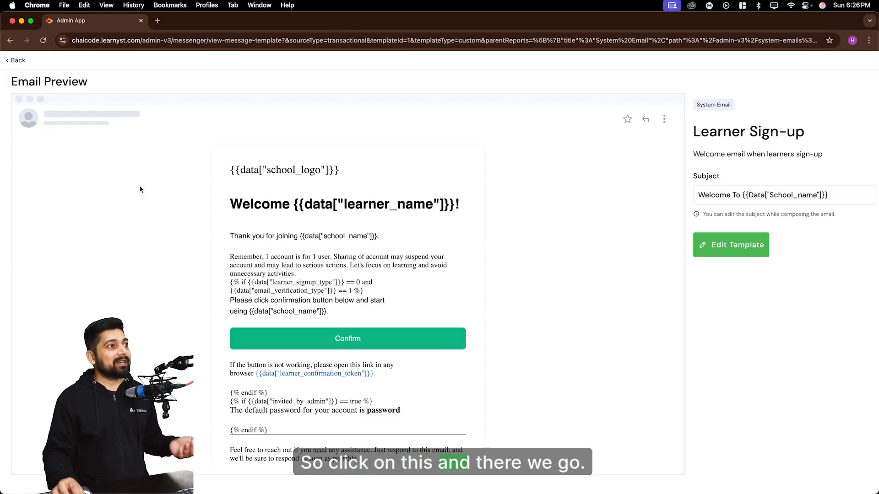
pyautogui.scroll(-1, 508, 243)
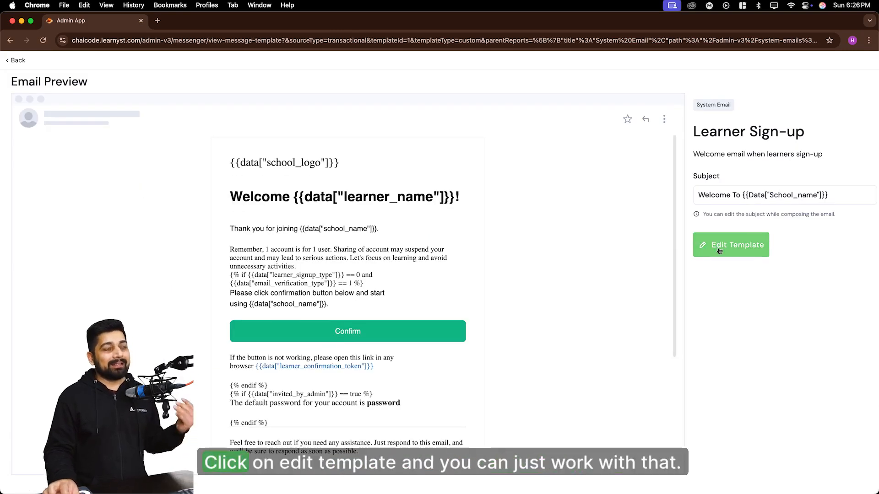
pyautogui.click(18, 59)
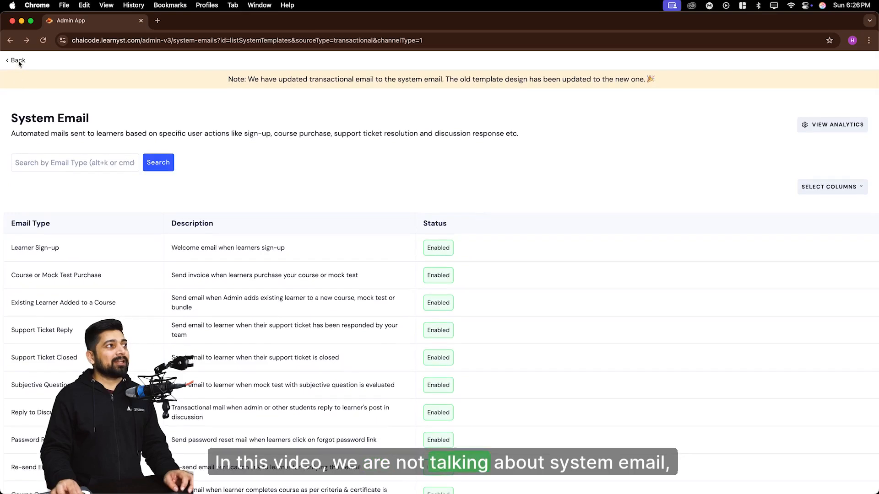
pyautogui.click(18, 61)
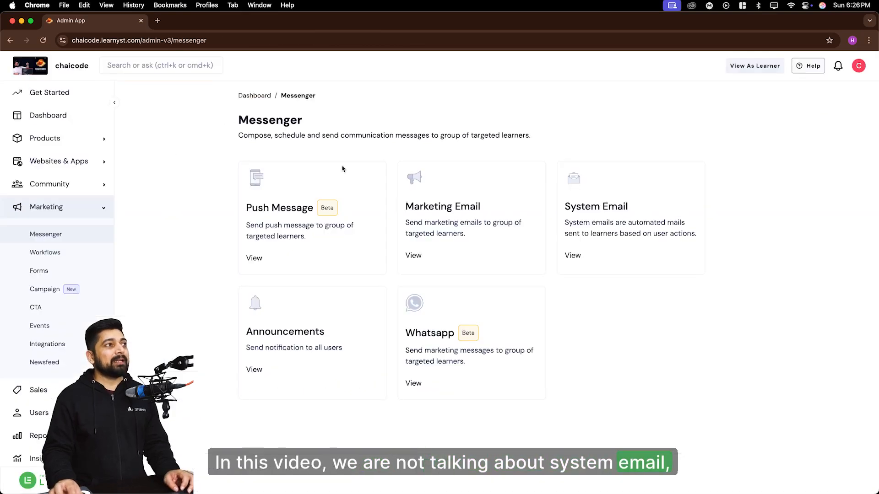
# Start a new marketing email campaign and give it the title "Learnyst demo email"
pyautogui.click(462, 222)
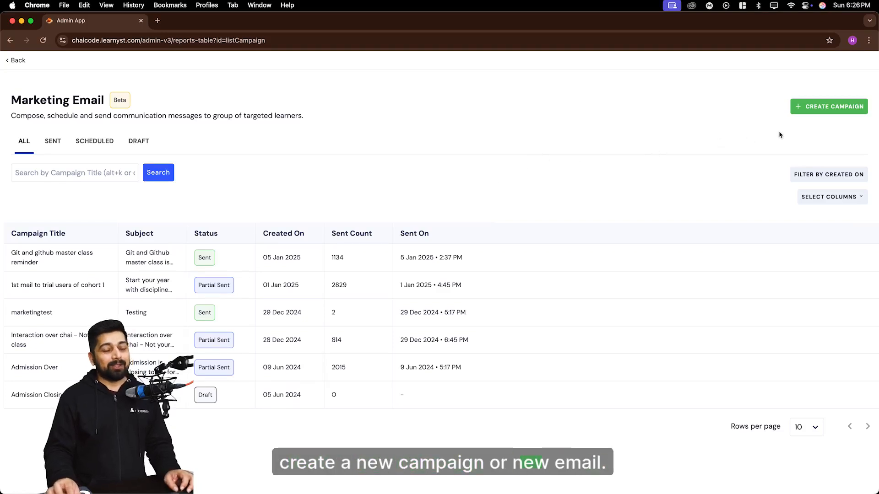
pyautogui.click(810, 109)
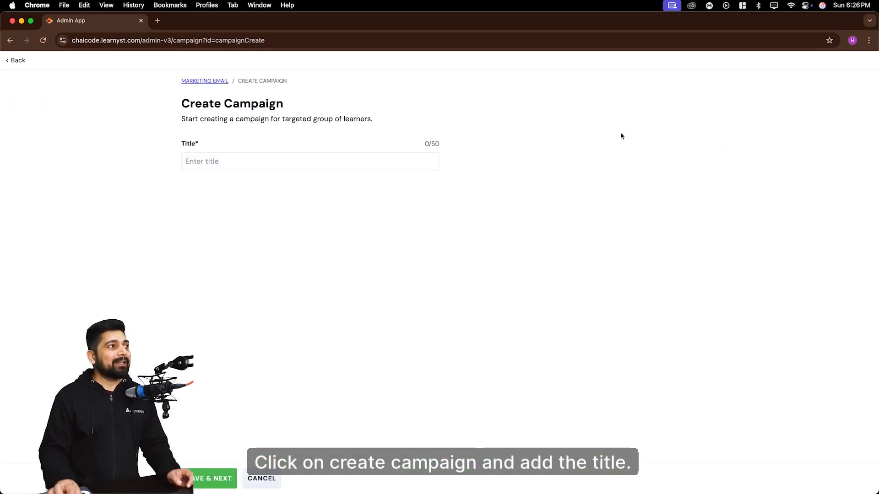
pyautogui.click(328, 162)
pyautogui.write('Learnyst demo email\\')
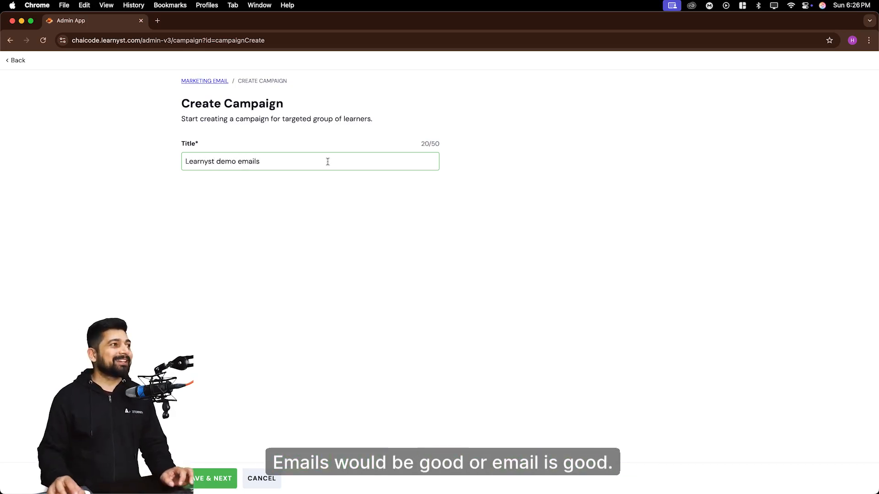
pyautogui.press('BackSpace')
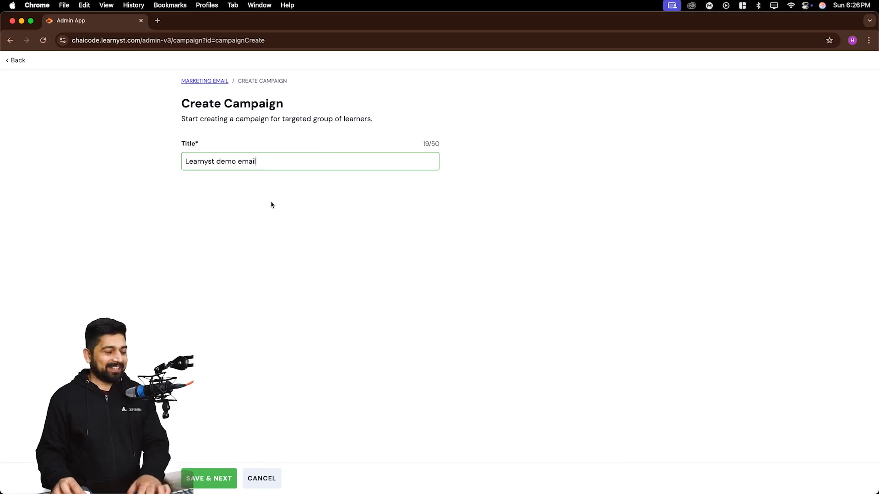
# Narrow the browser window to free space beside it, and save the campaign title to continue to recipient selection
pyautogui.click(31, 263)
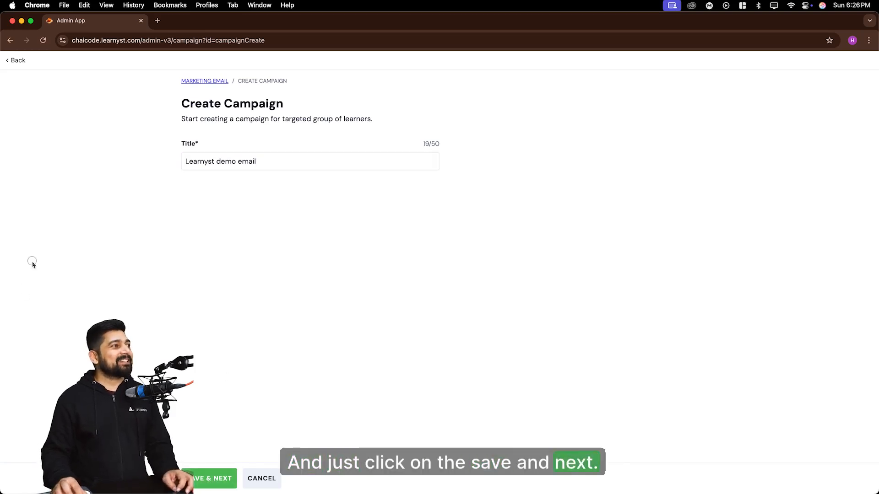
pyautogui.moveTo(1, 255); pyautogui.dragTo(192, 251)
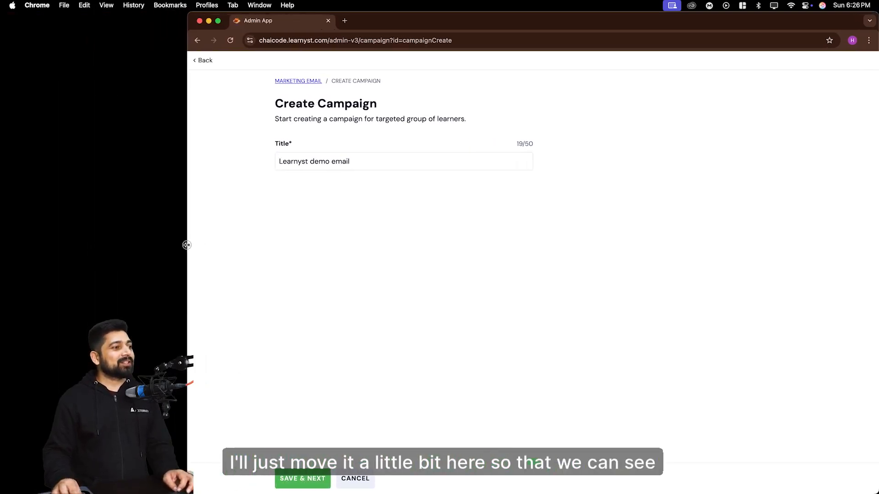
pyautogui.click(303, 476)
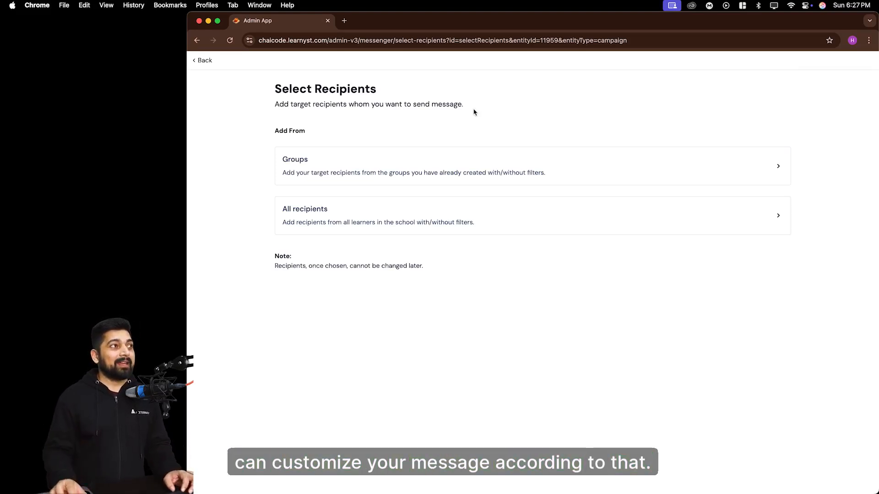
# Choose the "web dev cohort 1" group as the campaign's recipients and proceed to composing the message
pyautogui.click(498, 162)
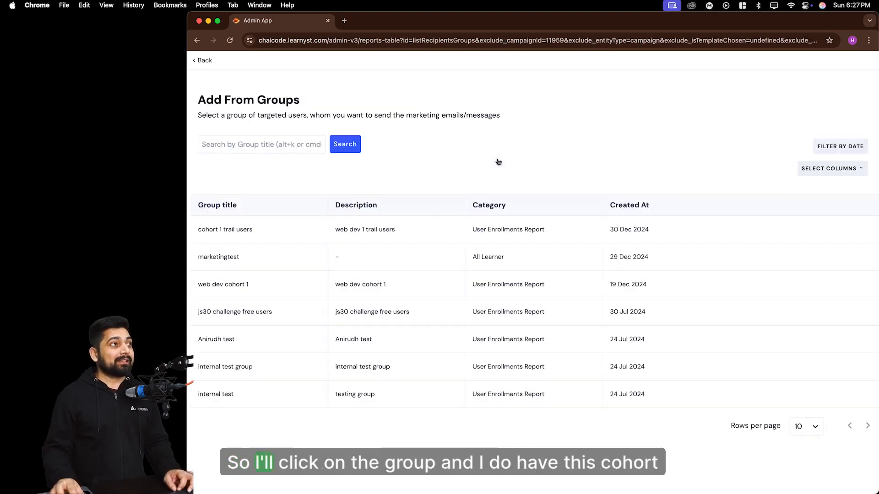
pyautogui.click(303, 286)
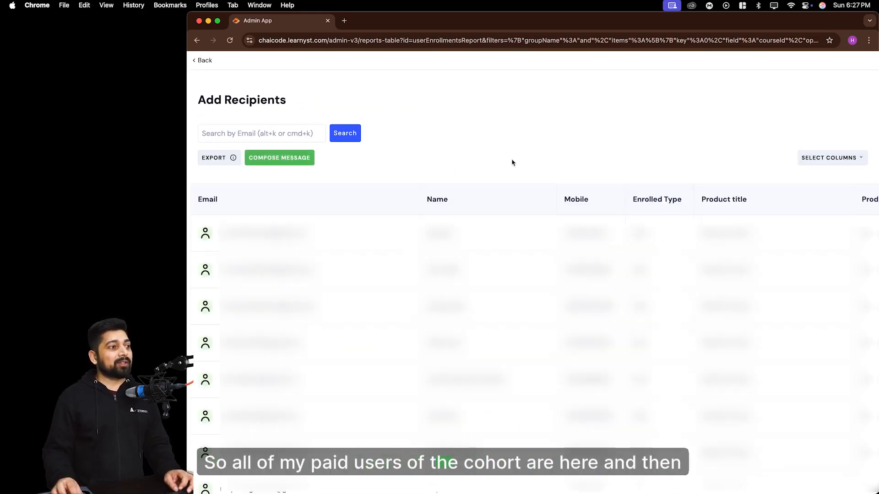
pyautogui.click(302, 158)
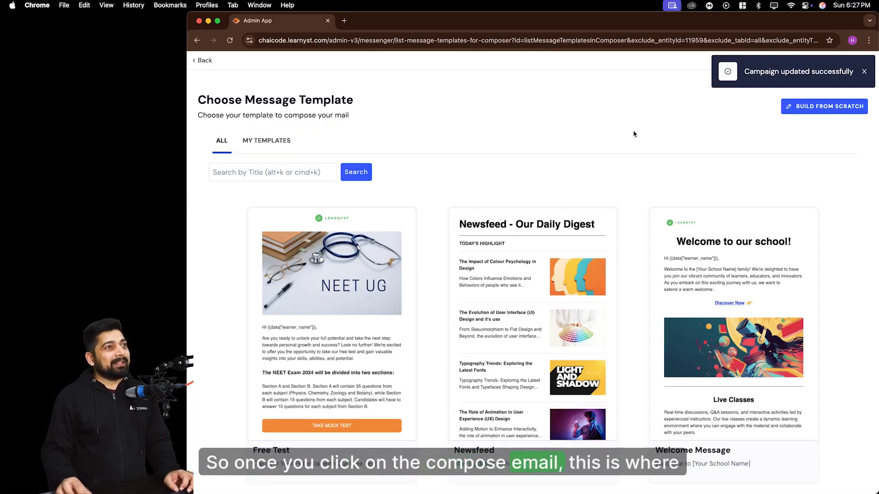
# Browse the available message templates on both pages of the template gallery
pyautogui.moveTo(479, 243)
pyautogui.scroll(-10, 479, 243)
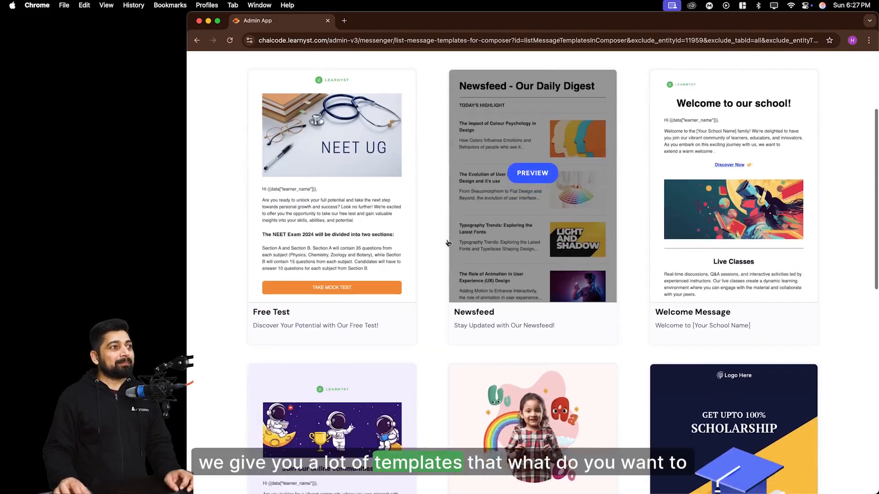
pyautogui.scroll(-5, 442, 243)
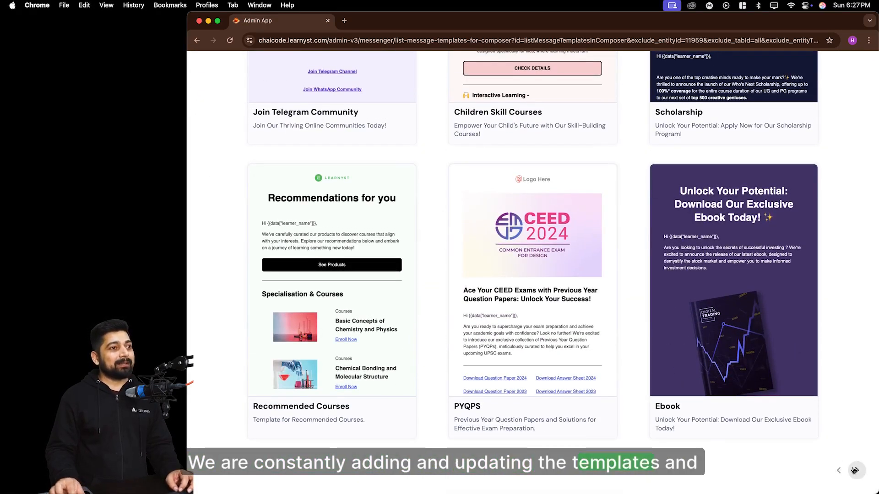
pyautogui.click(856, 470)
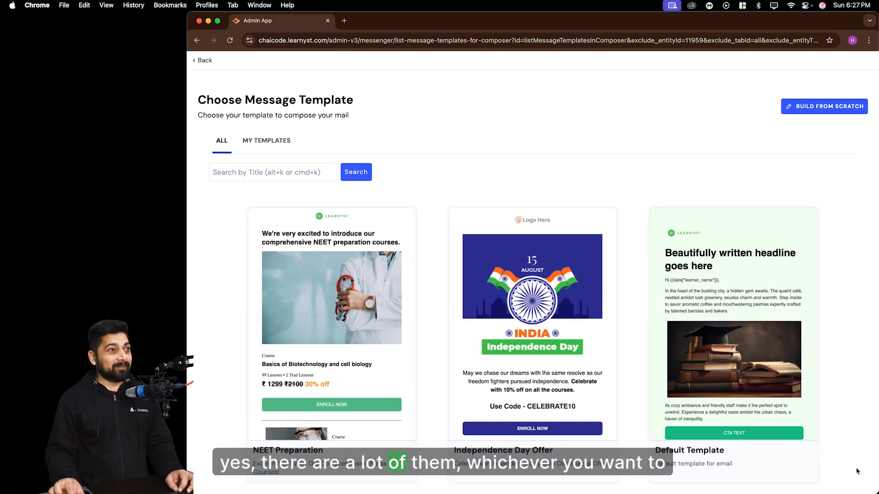
pyautogui.scroll(-6, 476, 321)
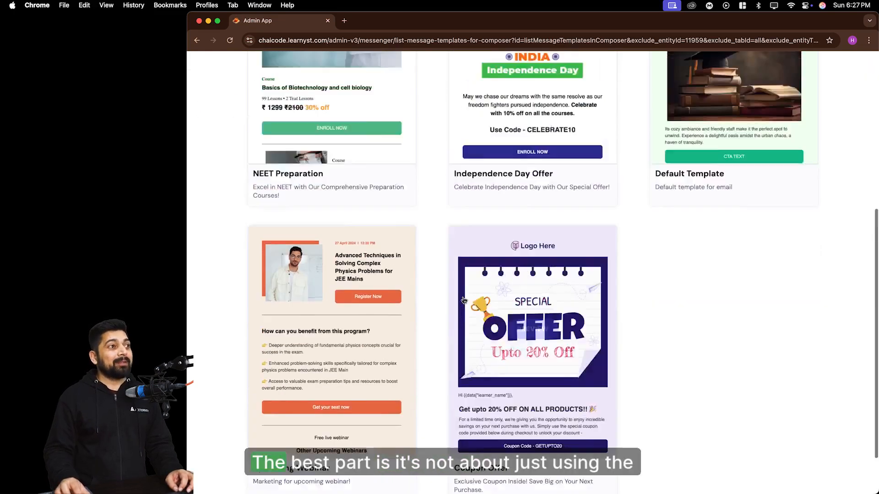
pyautogui.scroll(6, 464, 300)
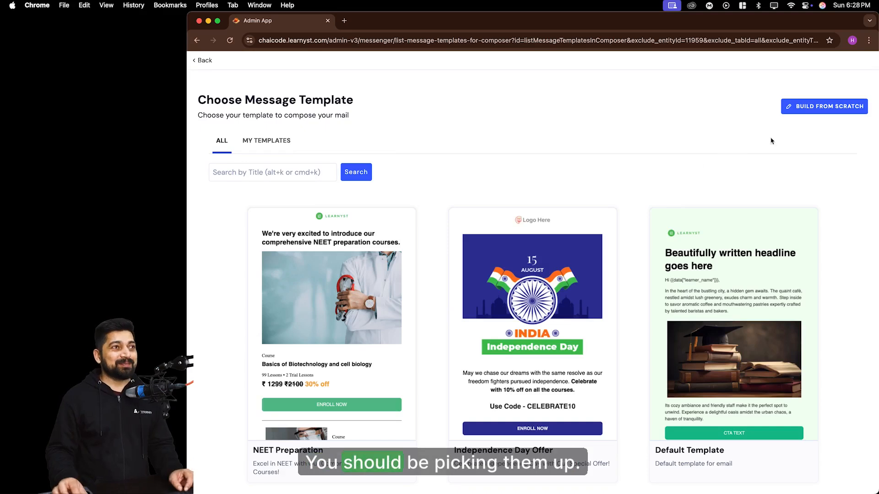
# Build the email from scratch and set its subject to "Another live class is on this Saturday"
pyautogui.click(828, 108)
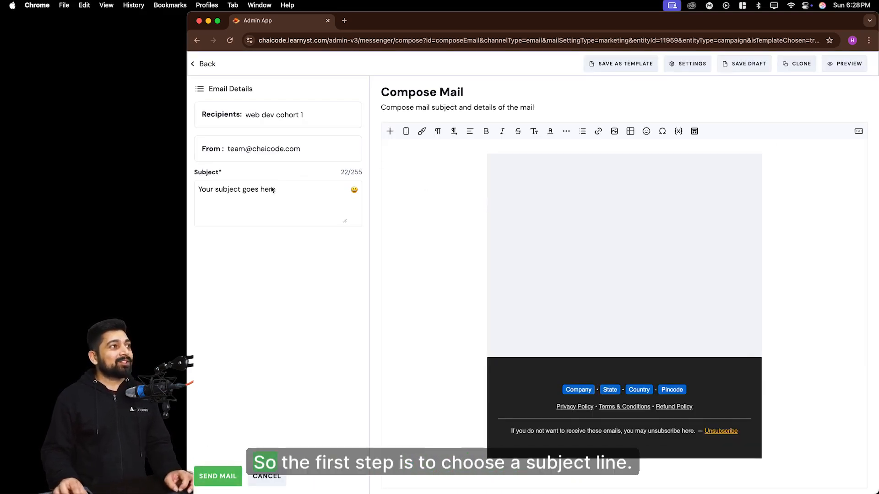
pyautogui.click(297, 183)
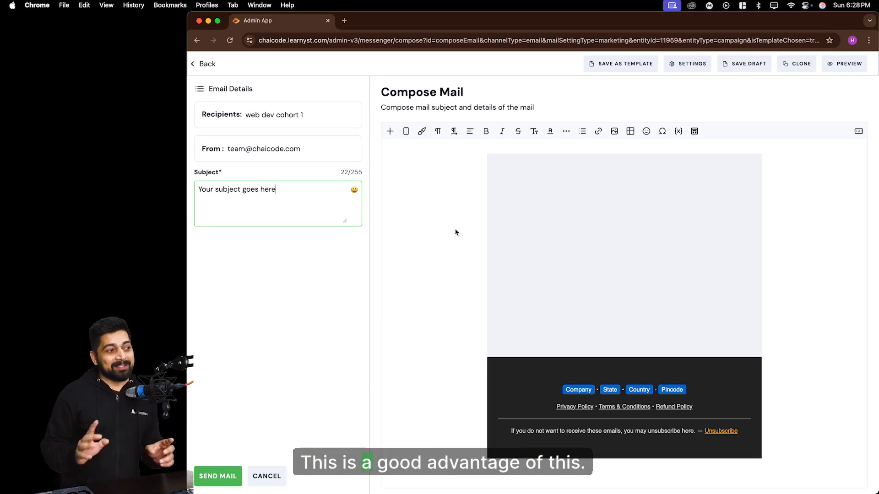
pyautogui.press('super+a')
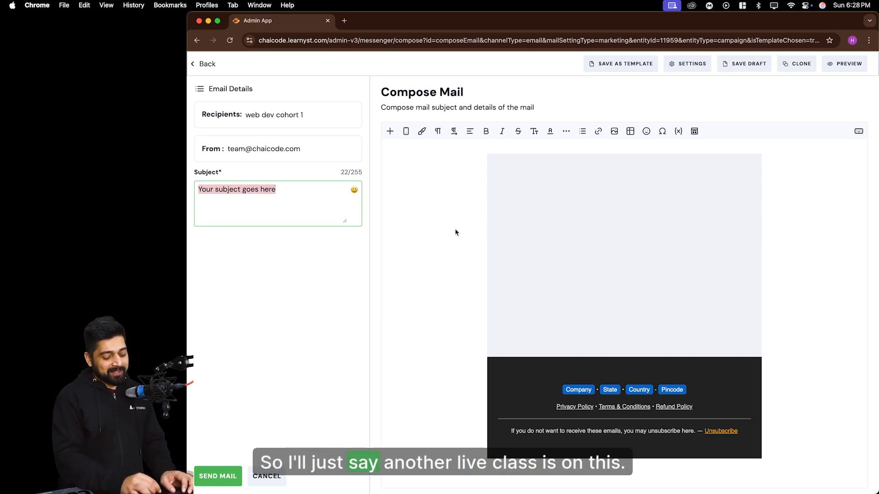
pyautogui.write('Another li')
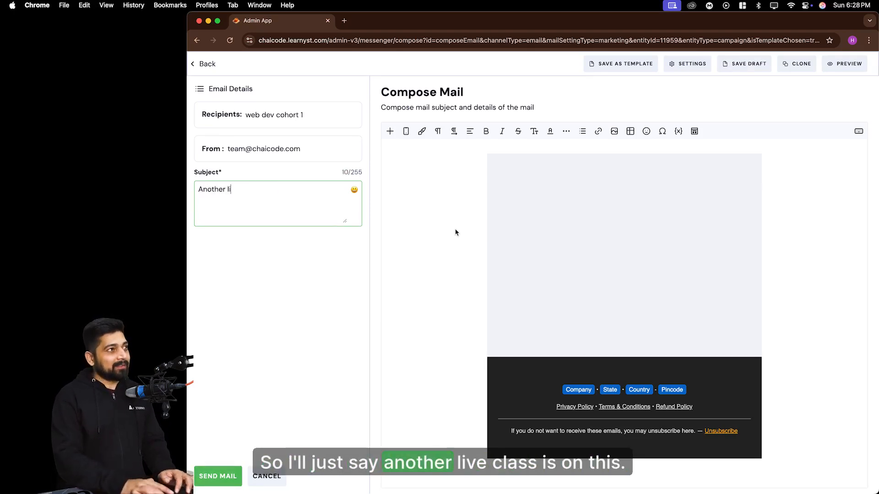
pyautogui.write('ve class ')
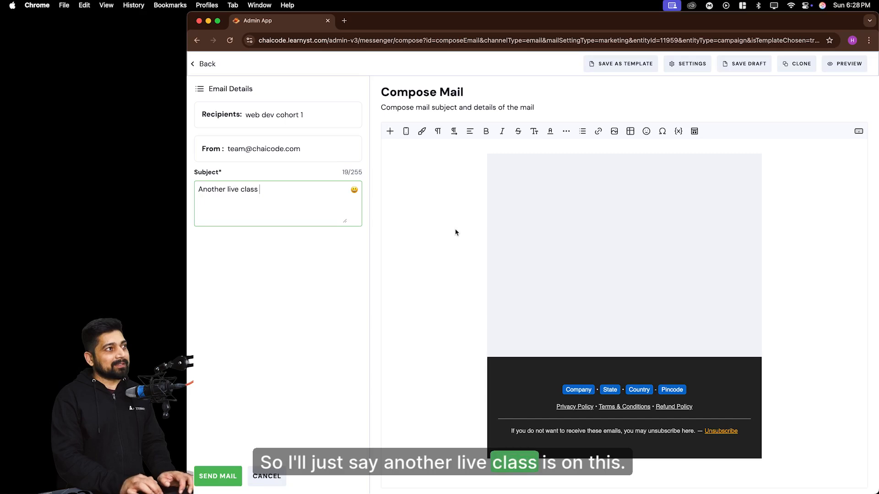
pyautogui.write('is on thi')
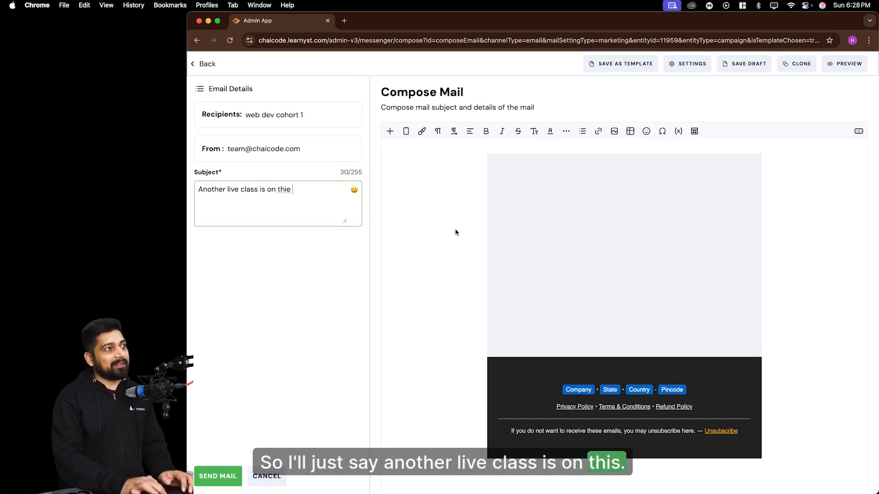
pyautogui.write('s Saturday')
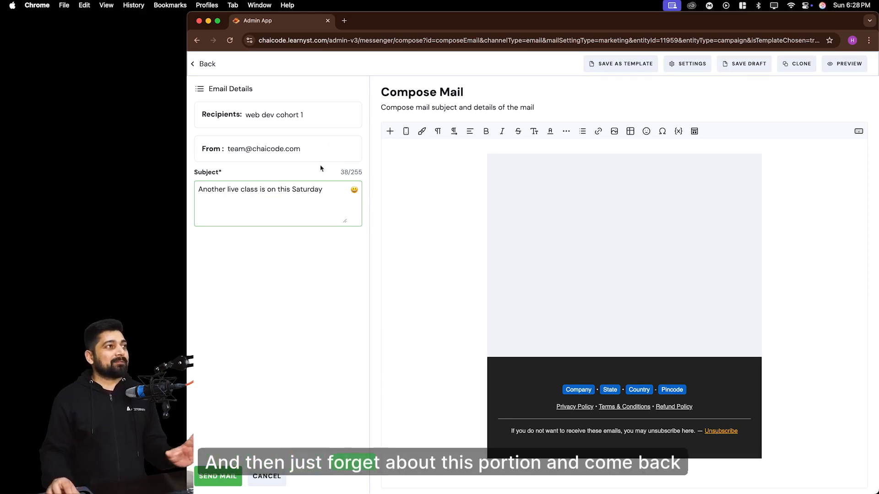
pyautogui.click(427, 220)
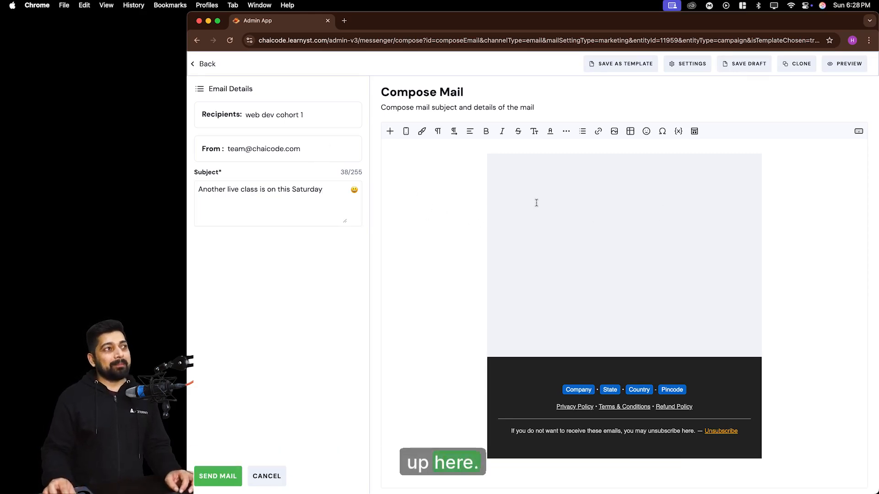
# Write the email heading as "Hi" followed by the Learner name variable and a comma
pyautogui.click(560, 187)
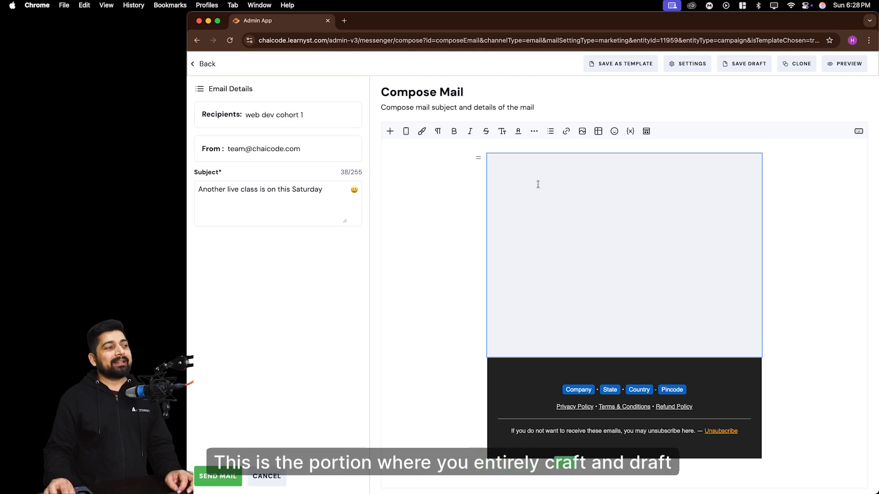
pyautogui.click(552, 198)
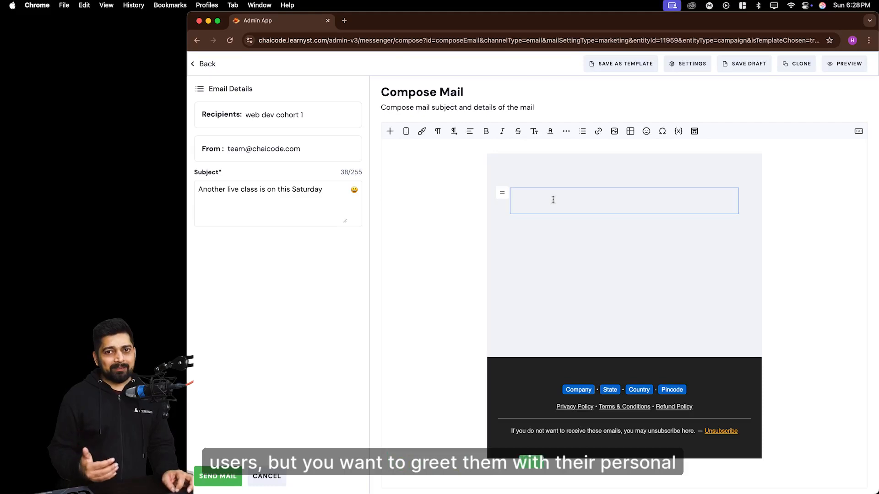
pyautogui.write('Hi')
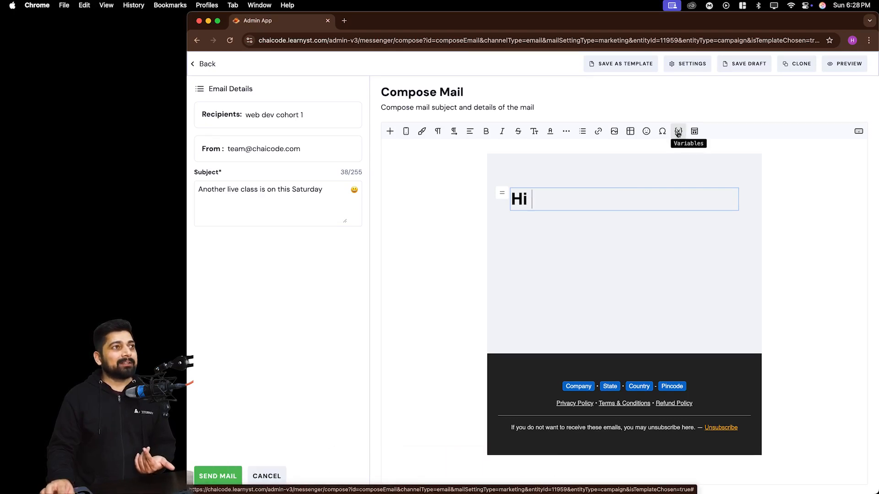
pyautogui.scroll(5, 680, 131)
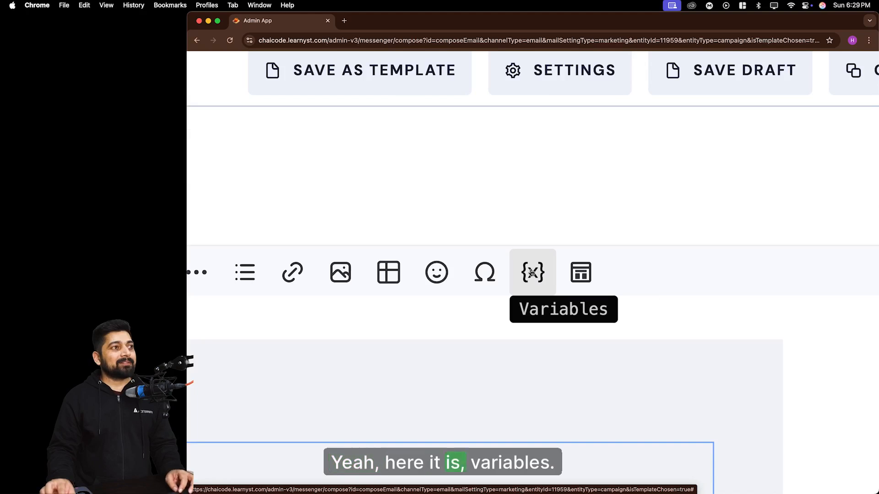
pyautogui.scroll(-5, 532, 272)
pyautogui.click(679, 133)
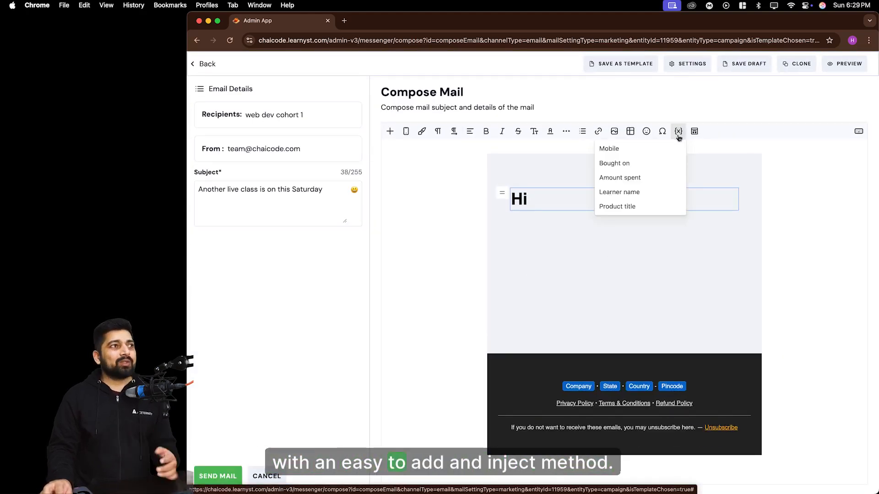
pyautogui.scroll(-1, 664, 166)
pyautogui.scroll(1, 664, 166)
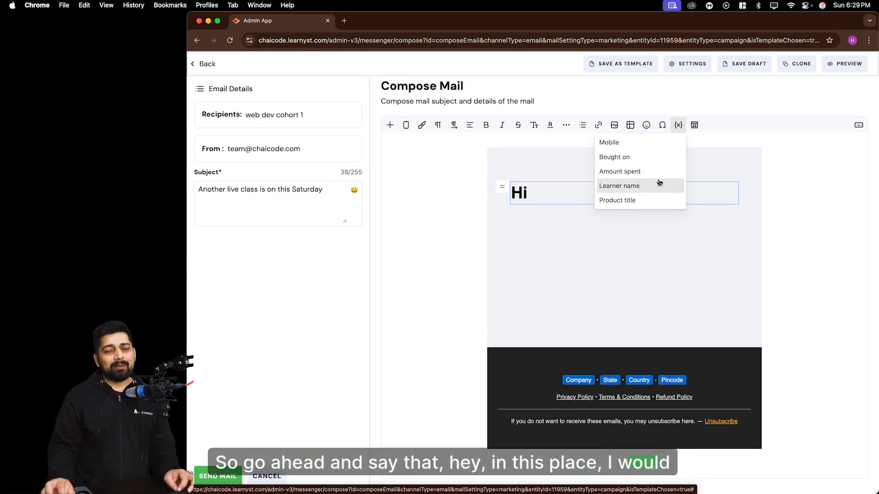
pyautogui.click(660, 185)
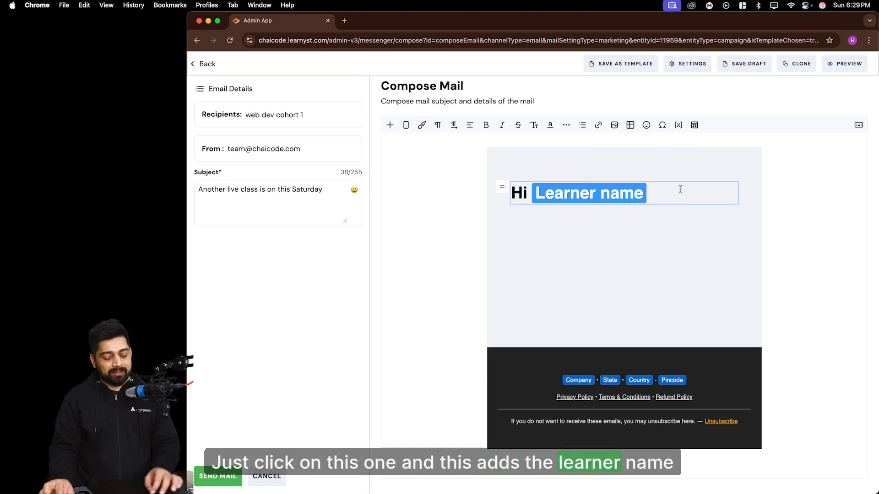
pyautogui.write(',')
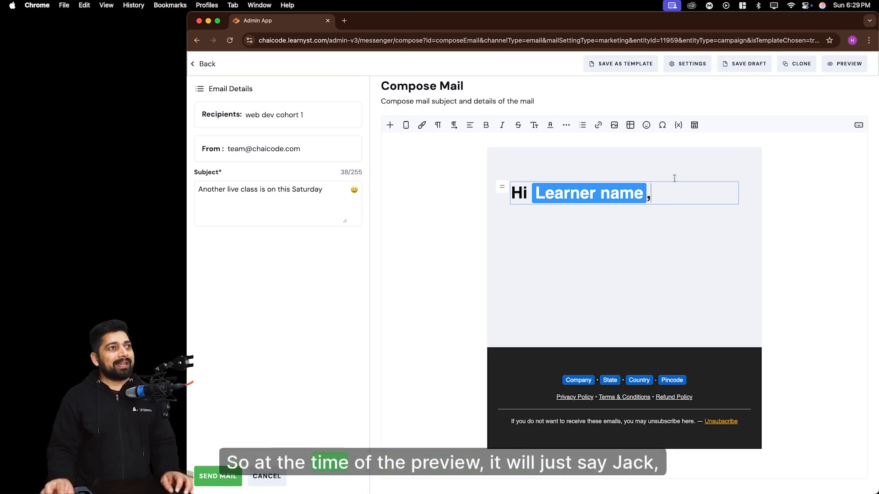
# Preview the email to check how the personalised greeting renders, and close the preview
pyautogui.click(853, 64)
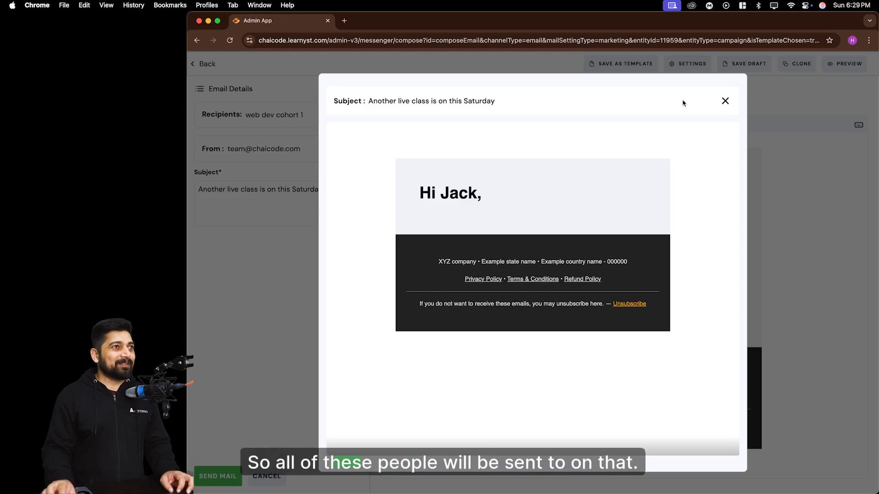
pyautogui.click(725, 102)
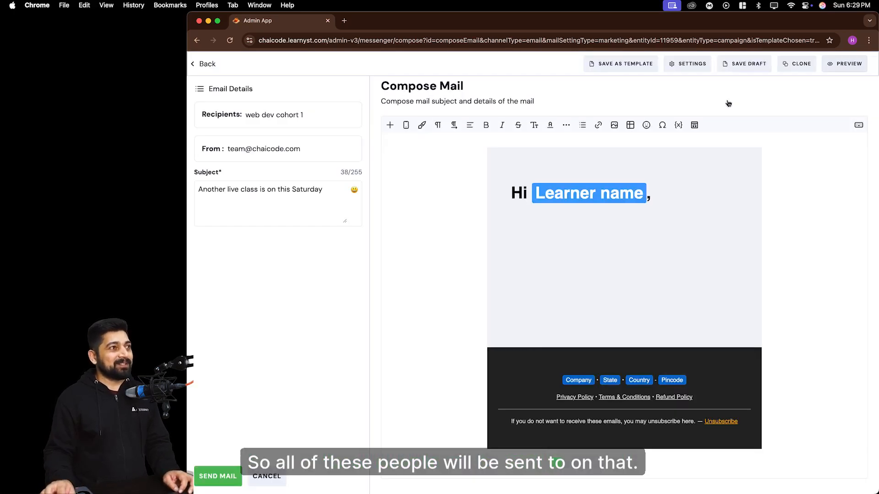
# Add the body text "Write your message" below the greeting and show the email in mobile view
pyautogui.click(647, 225)
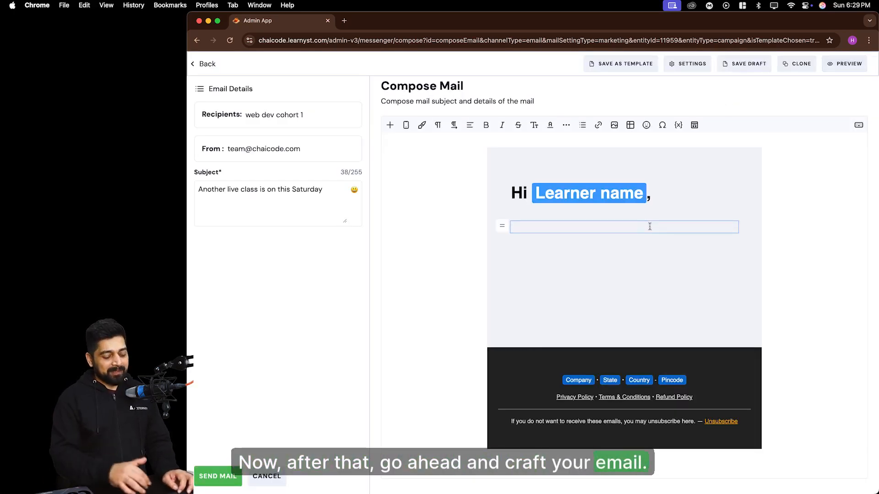
pyautogui.write('Write your message')
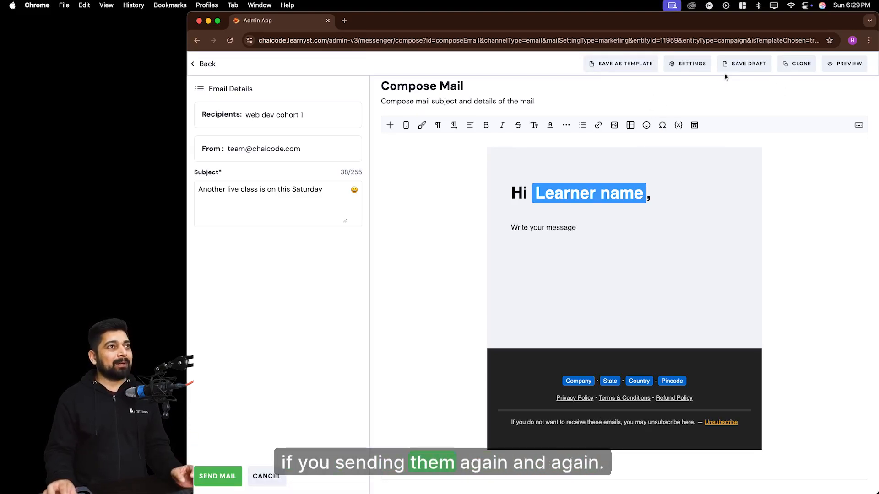
pyautogui.click(405, 125)
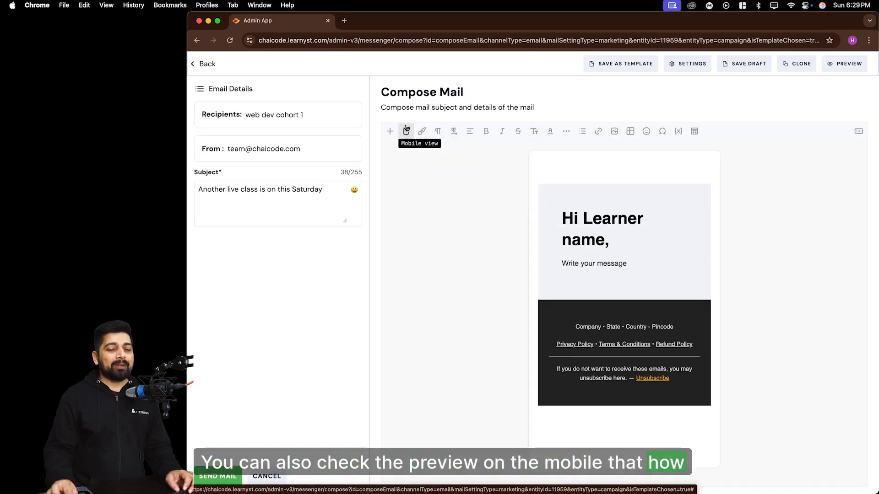
# Open the mail sending options, try the test mail option, and choose Send Mail to selected Recipients instead
pyautogui.click(219, 476)
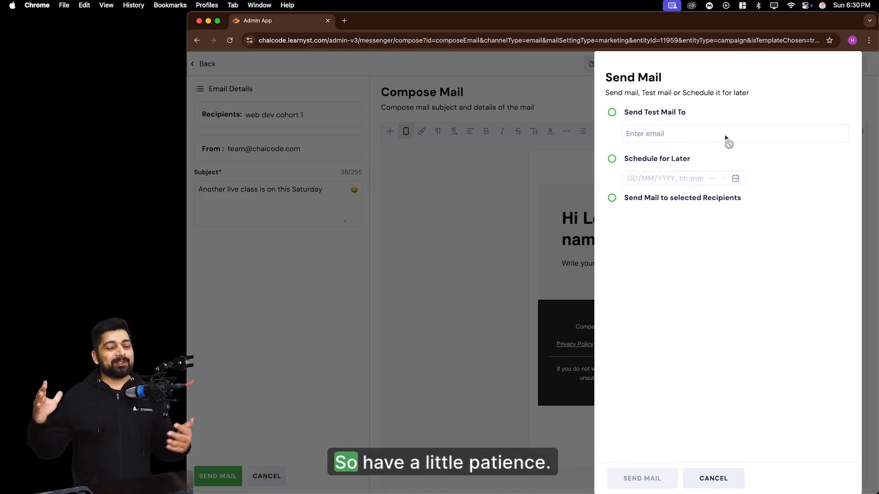
pyautogui.click(641, 114)
pyautogui.click(677, 133)
pyautogui.click(744, 117)
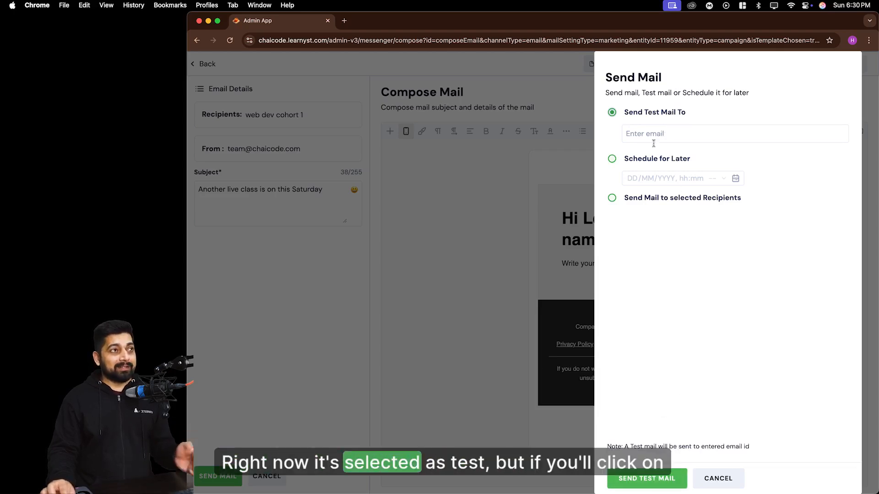
pyautogui.click(665, 200)
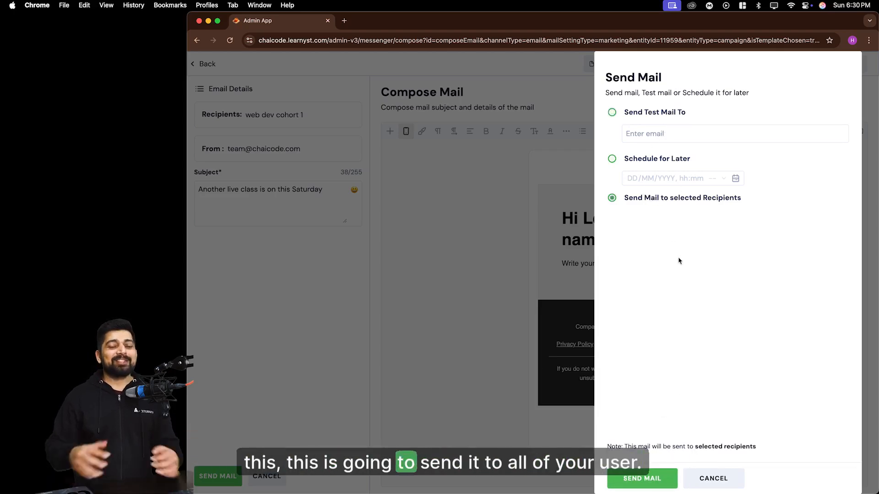